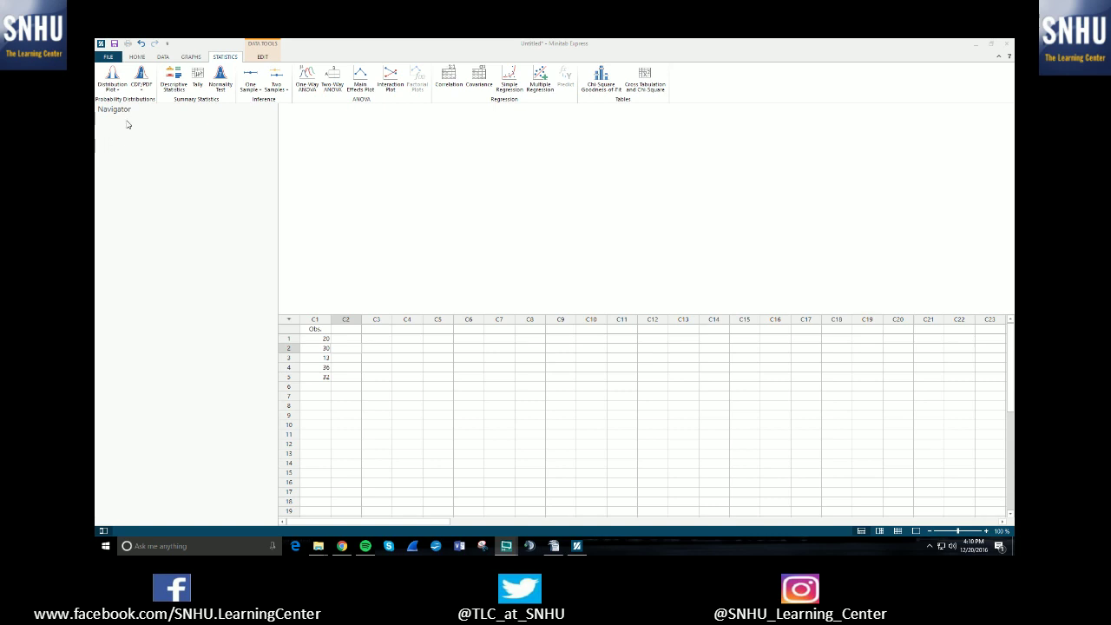
Step: Open the Chi-Square Goodness-of-Fit test setup and place its dialog clear of the data in column C1
click(228, 59)
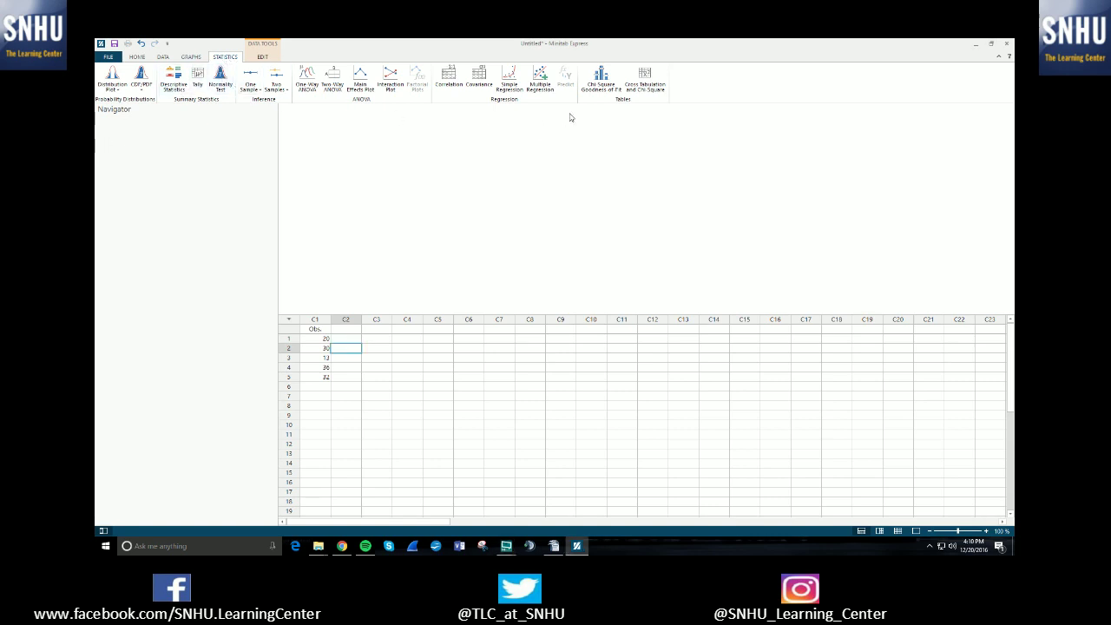
click(598, 90)
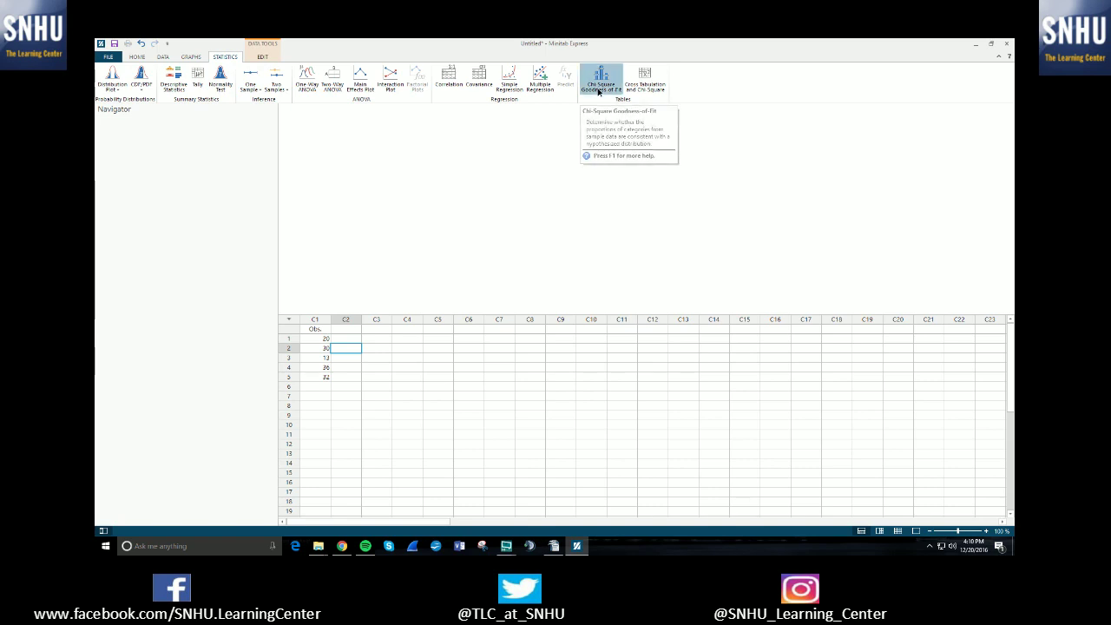
drag(541, 173, 670, 144)
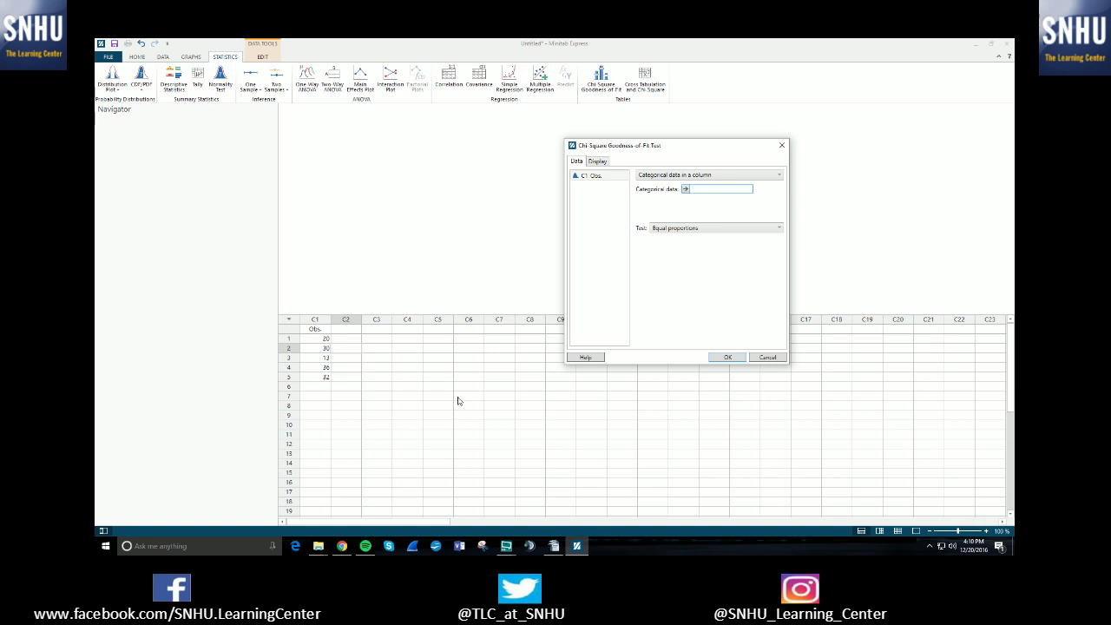
drag(683, 146, 657, 145)
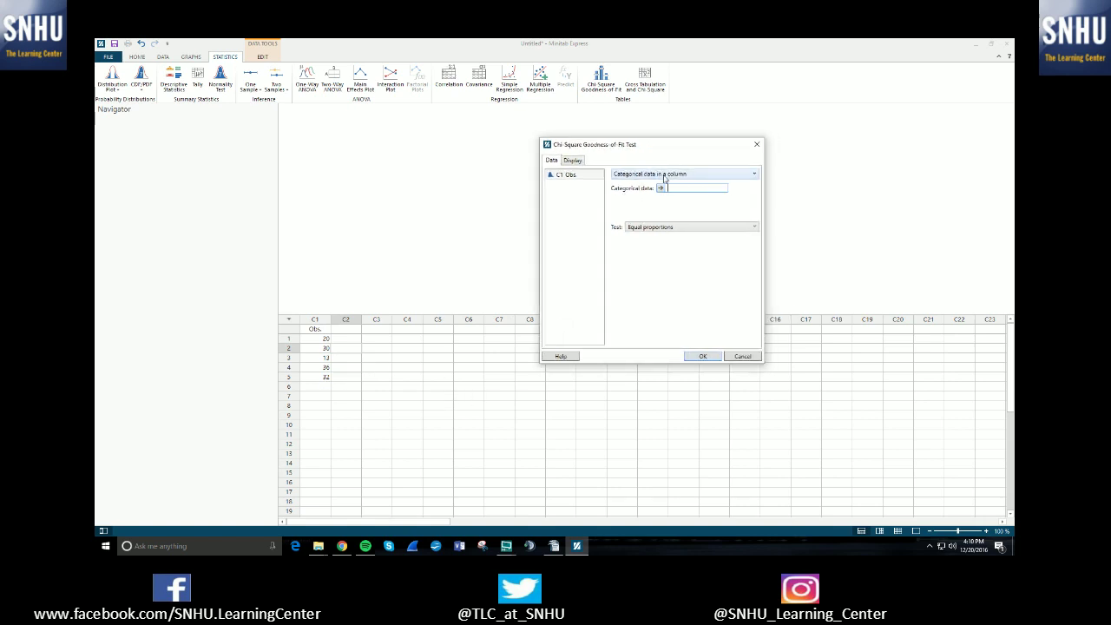
click(692, 177)
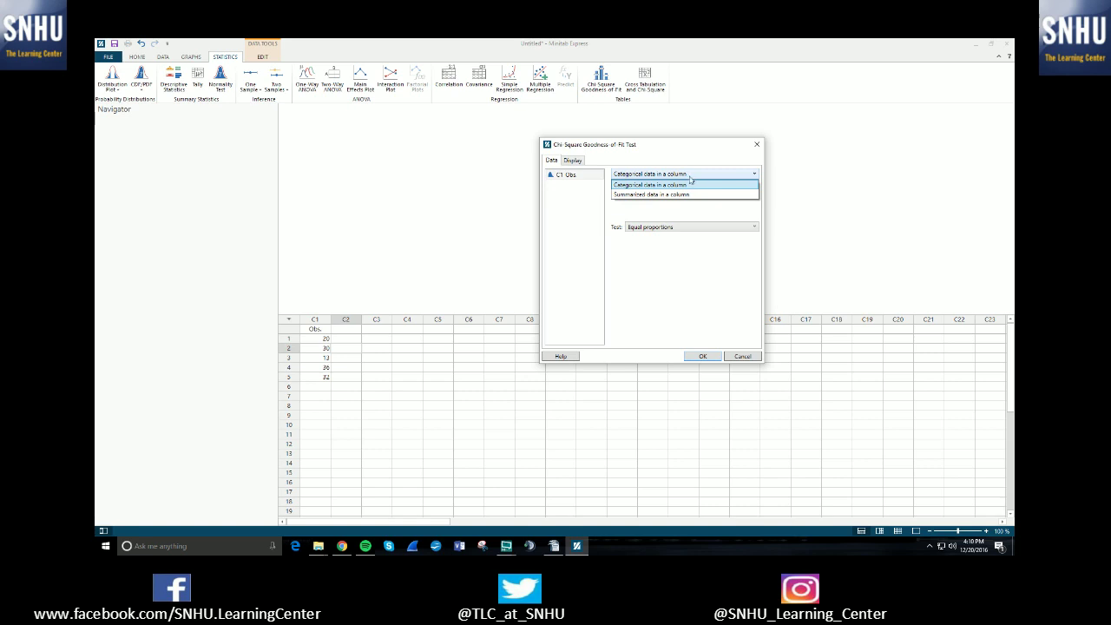
click(693, 180)
click(693, 177)
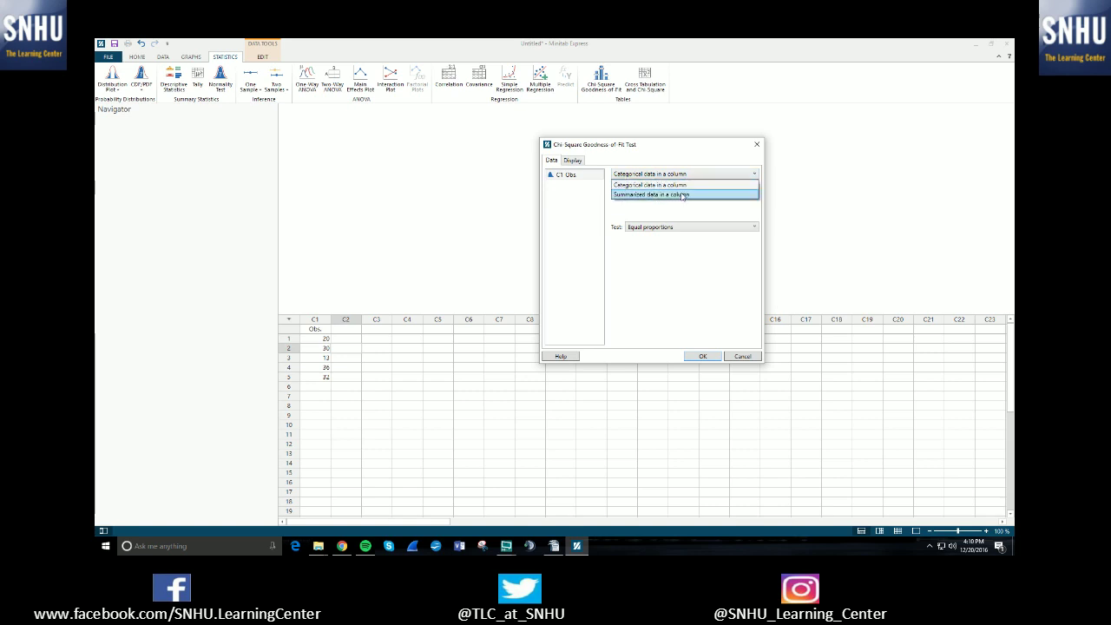
click(683, 195)
click(677, 178)
click(675, 184)
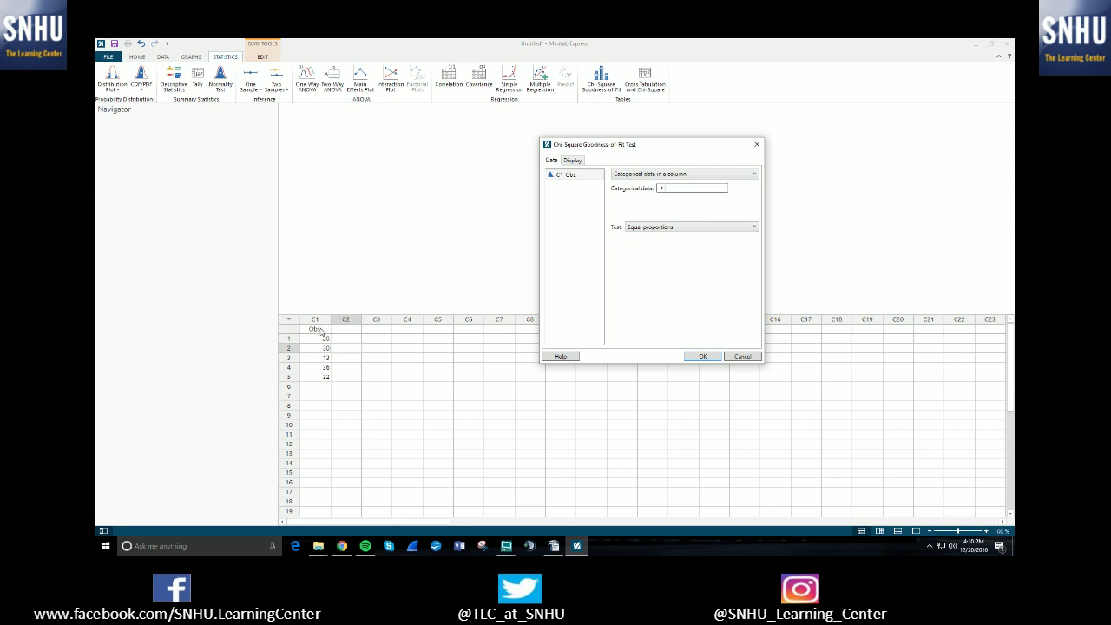
Step: Set the goodness-of-fit test to use summarized data in a column, with C1 Obs. as the observed counts
click(629, 175)
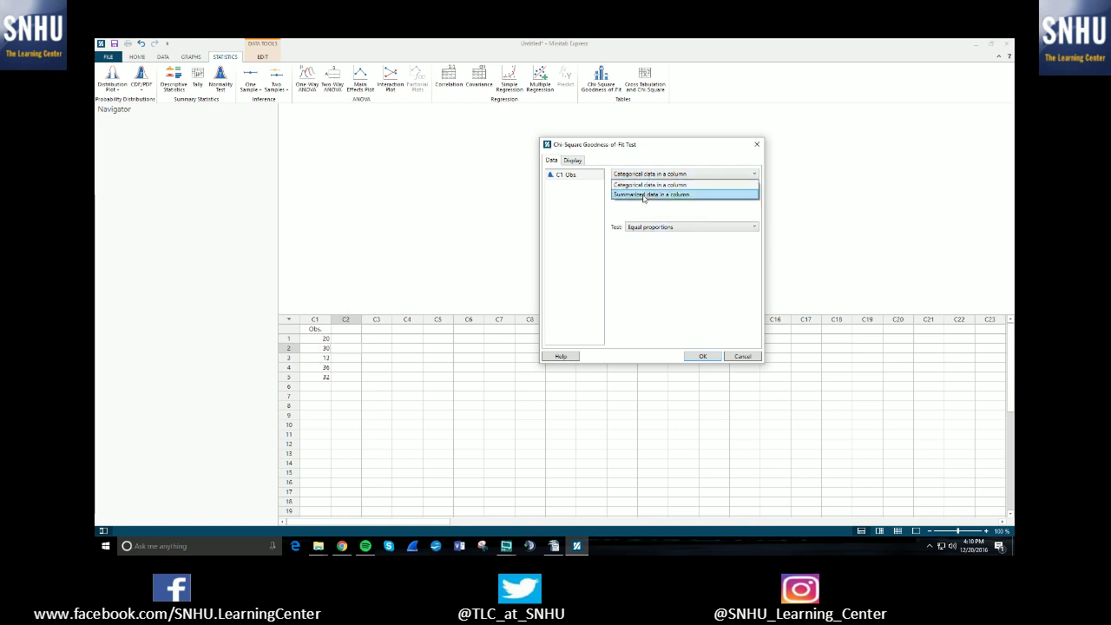
click(645, 195)
double_click(566, 175)
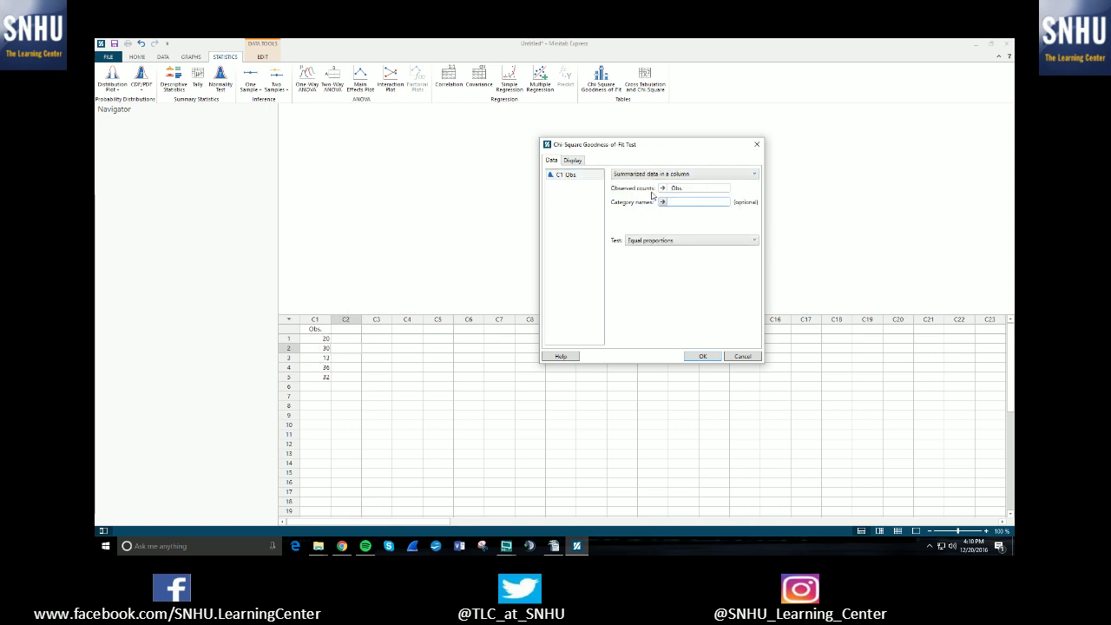
click(677, 190)
Step: Run the test with specified proportions of 0.3, 0.2, 0.1, 0.1 and 0.3 for categories 1 to 5
click(668, 241)
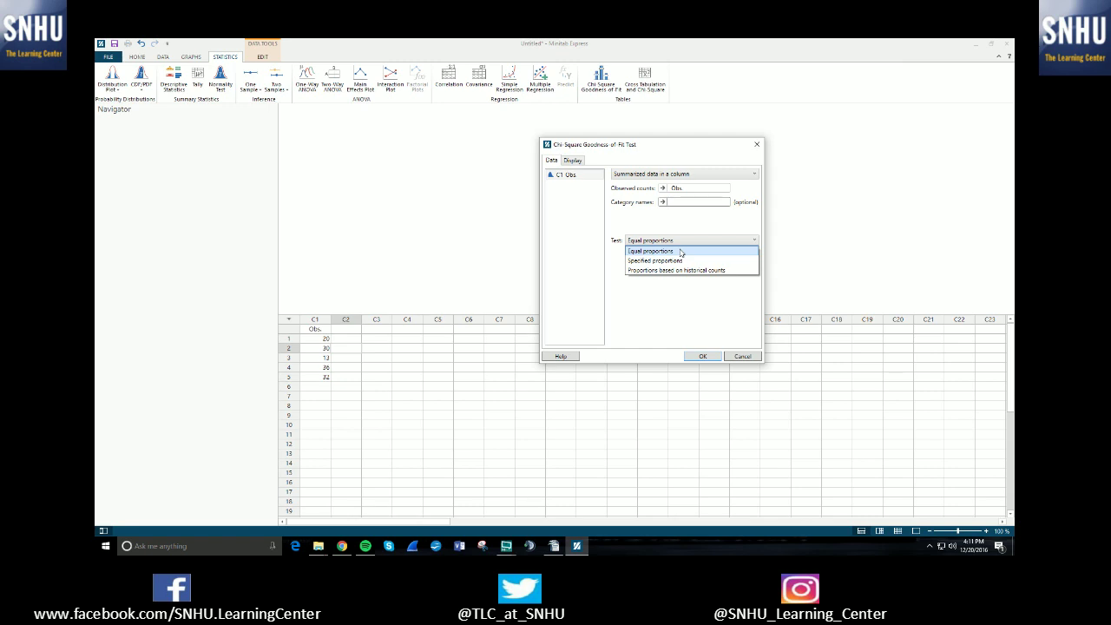
click(669, 261)
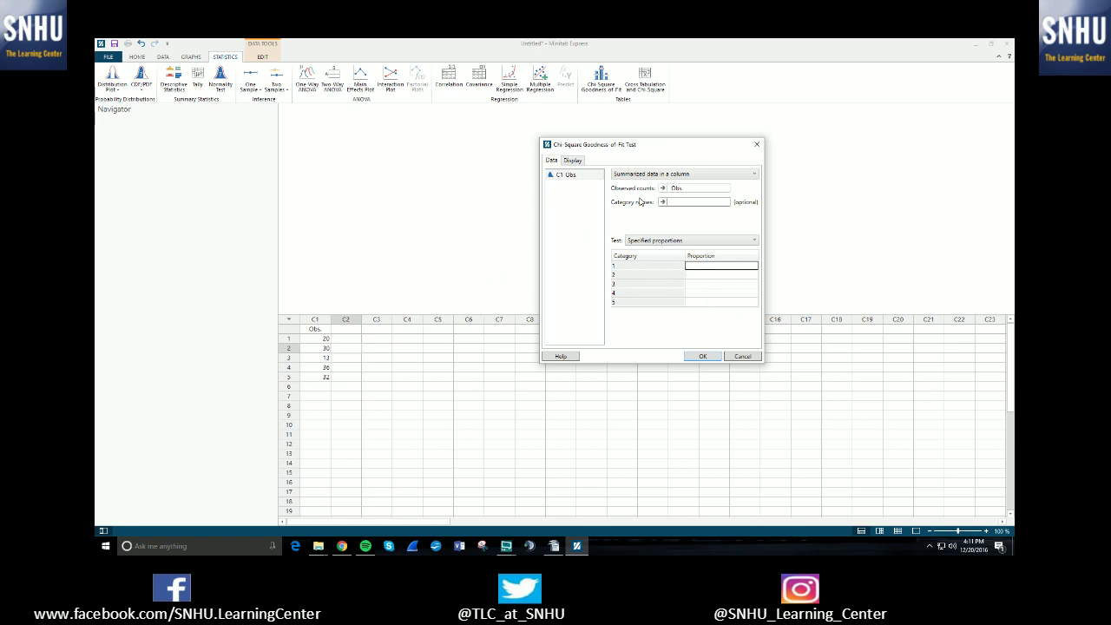
text(0.3)
click(734, 274)
text(0.2)
key(Return)
text(.1)
key(Return)
text(.1)
key(Return)
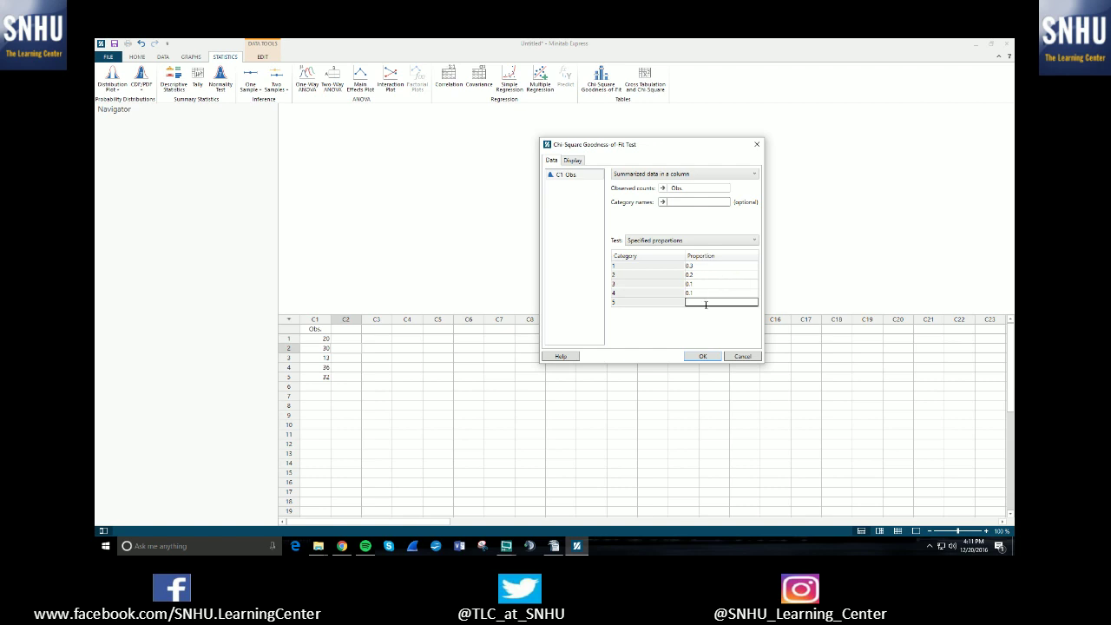
text(.3)
key(Return)
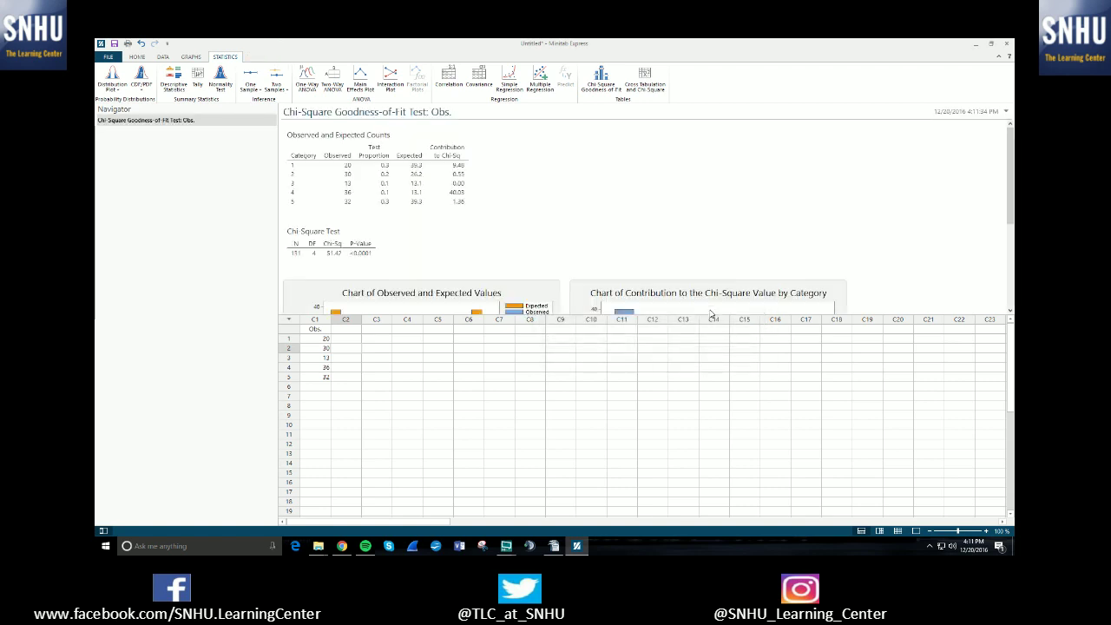
Step: Review the Chi-Square Test table, the observed and expected counts, and both bar charts in the output
scroll(581, 251, up, 3)
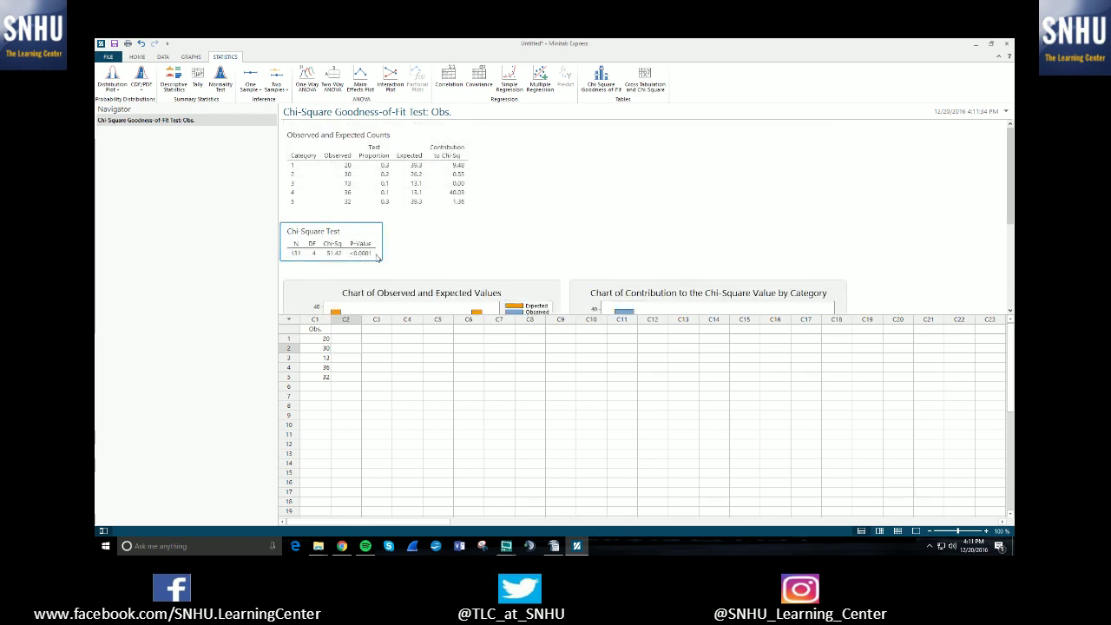
scroll(542, 221, down, 3)
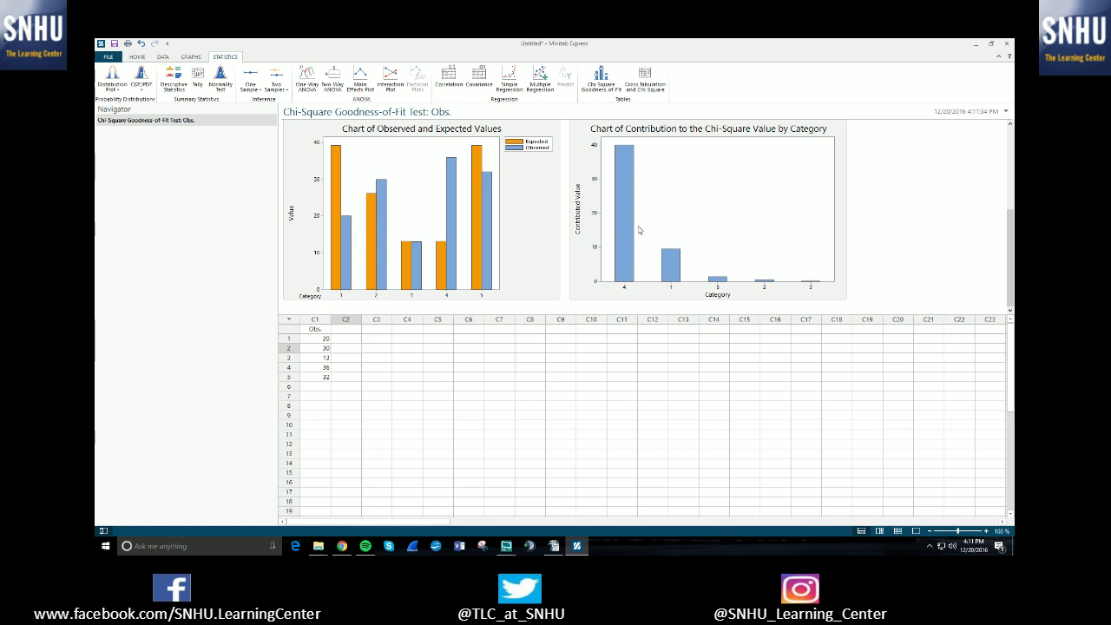
scroll(716, 246, up, 3)
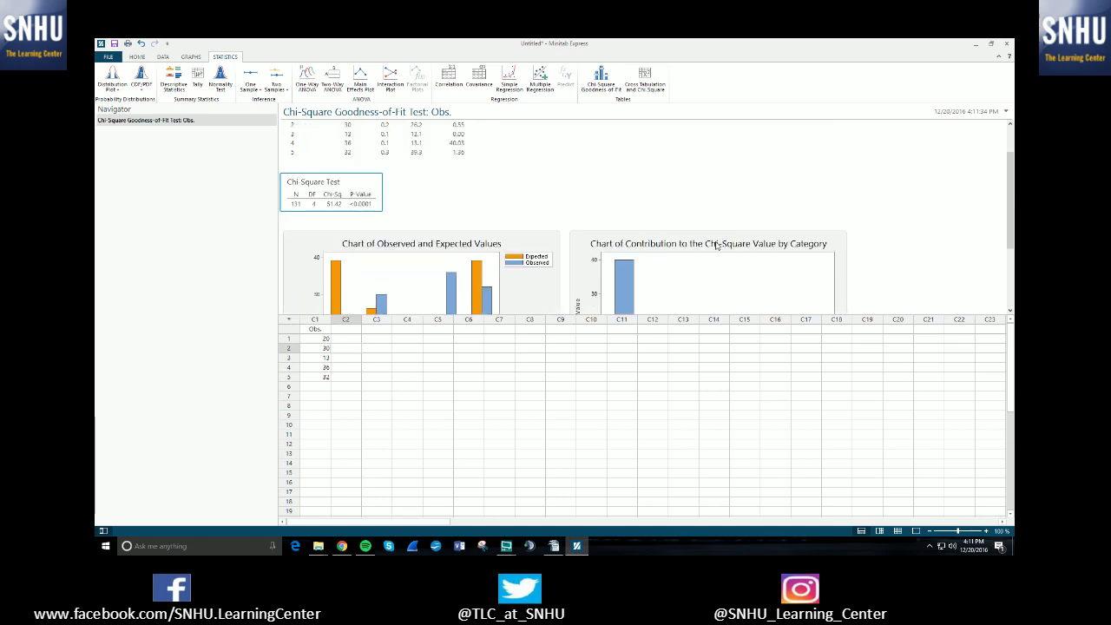
scroll(712, 248, up, 1)
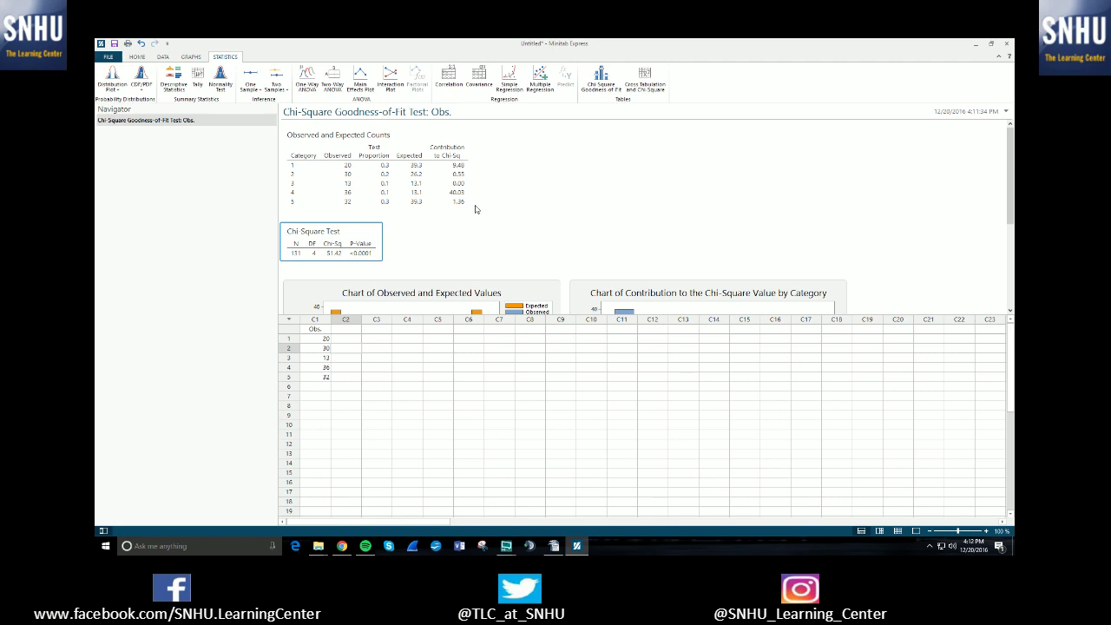
Step: Set up another Chi-Square Goodness-of-Fit test on summarized data, with Obs. as observed counts and equal proportions
click(600, 80)
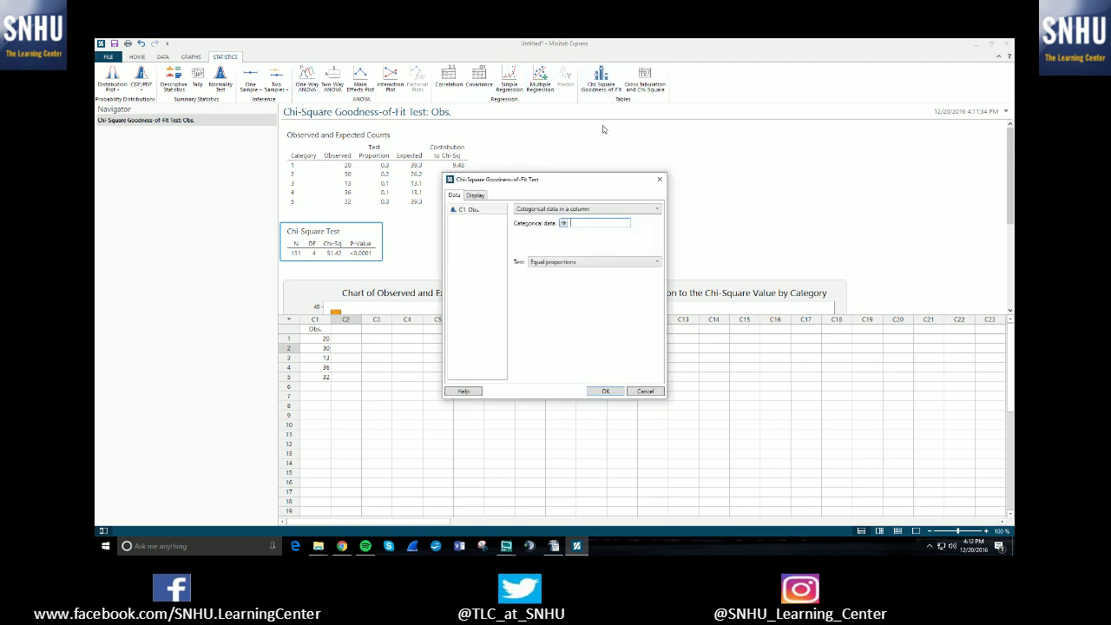
click(581, 209)
click(565, 228)
double_click(472, 213)
click(601, 276)
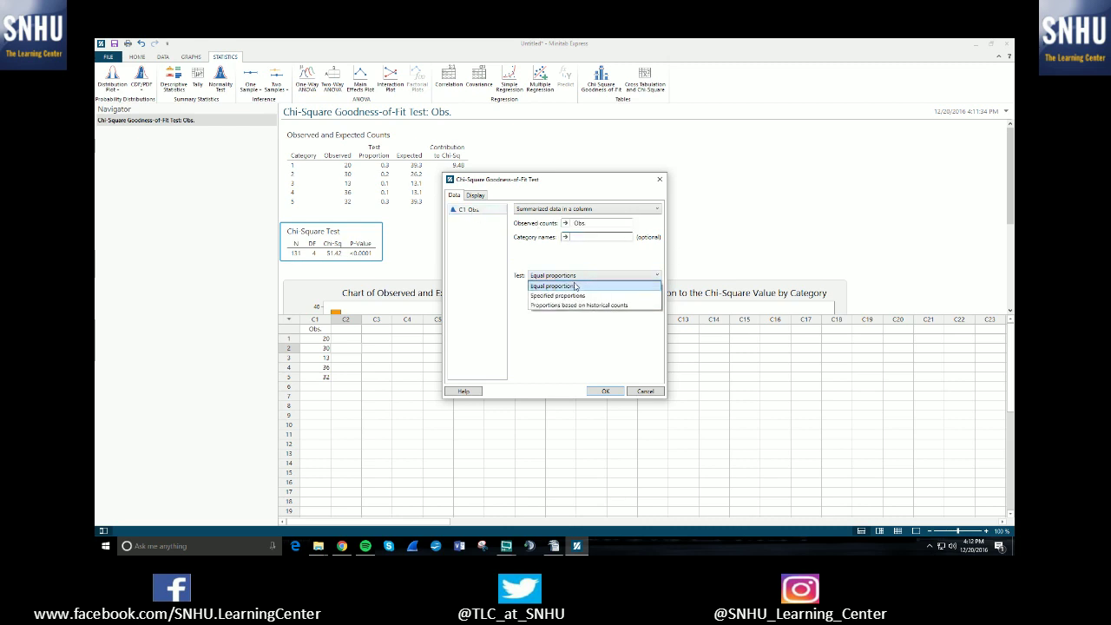
click(576, 287)
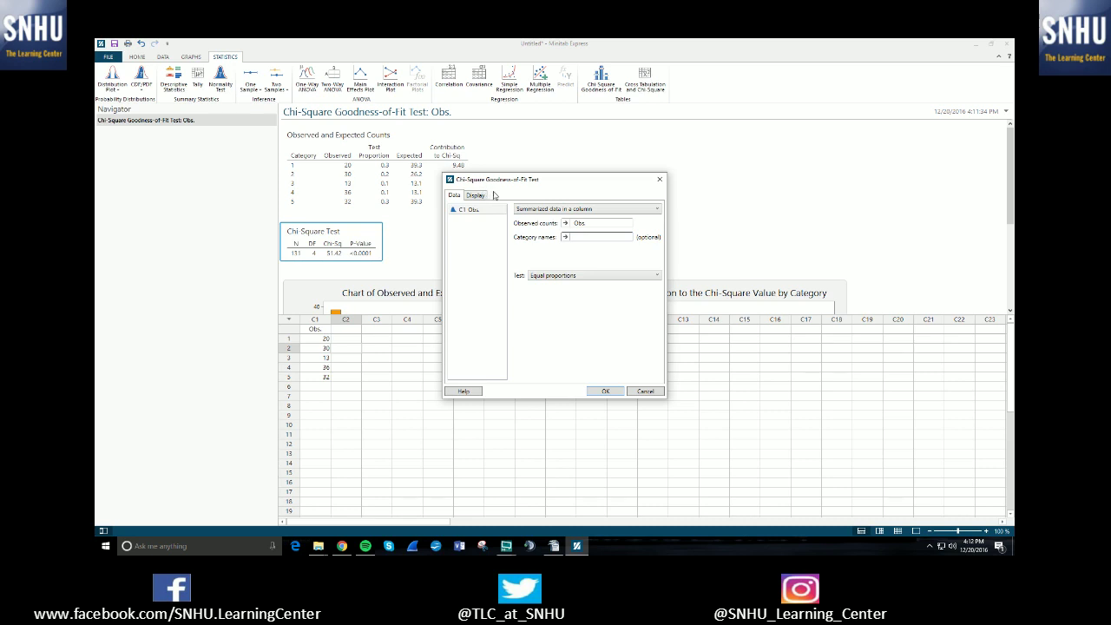
Step: Include the bar chart of the observed and expected counts in the display and run the equal-proportions test
drag(519, 178, 514, 173)
click(471, 189)
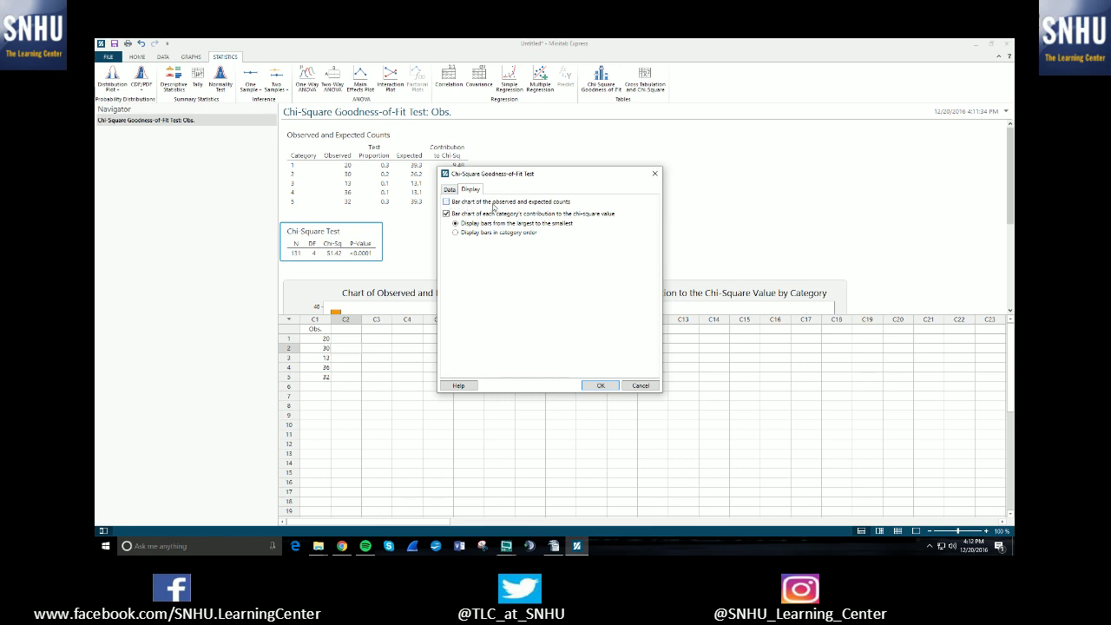
click(447, 202)
drag(550, 177, 537, 173)
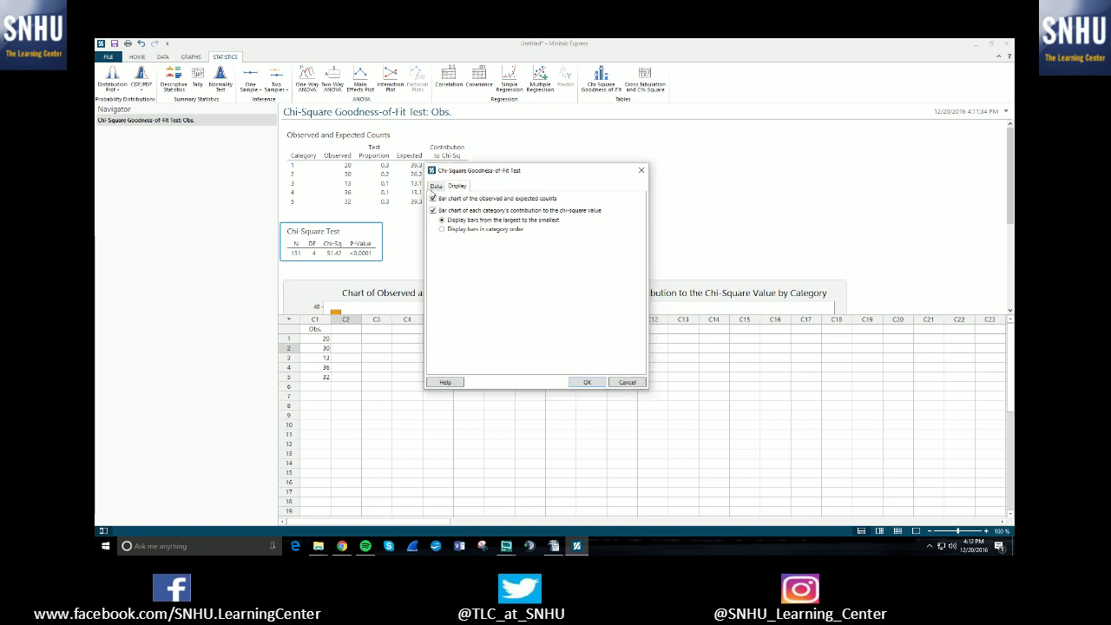
click(434, 188)
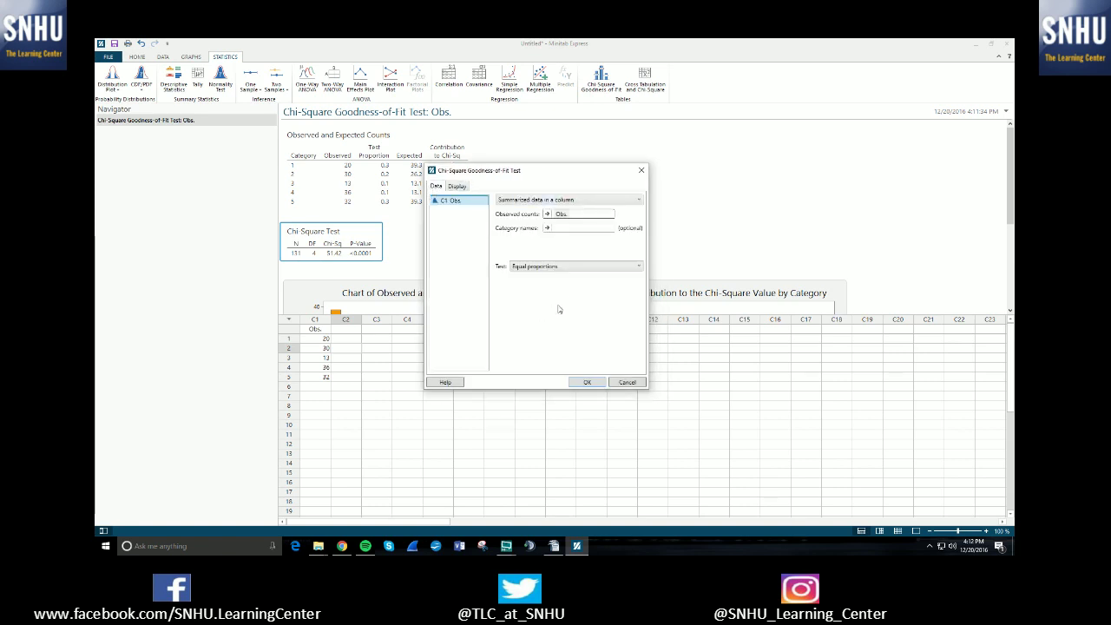
click(587, 382)
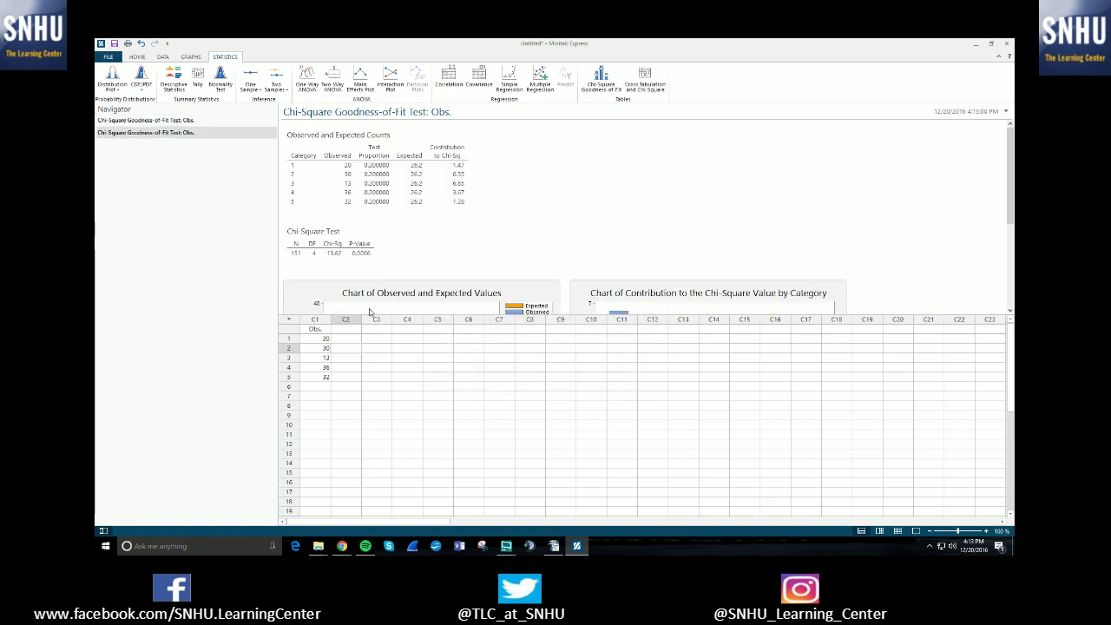
Step: Examine the equal-proportions test output and compare its counts and Chi-Square Test table with the specified-proportions output
scroll(420, 248, down, 1)
scroll(420, 249, up, 1)
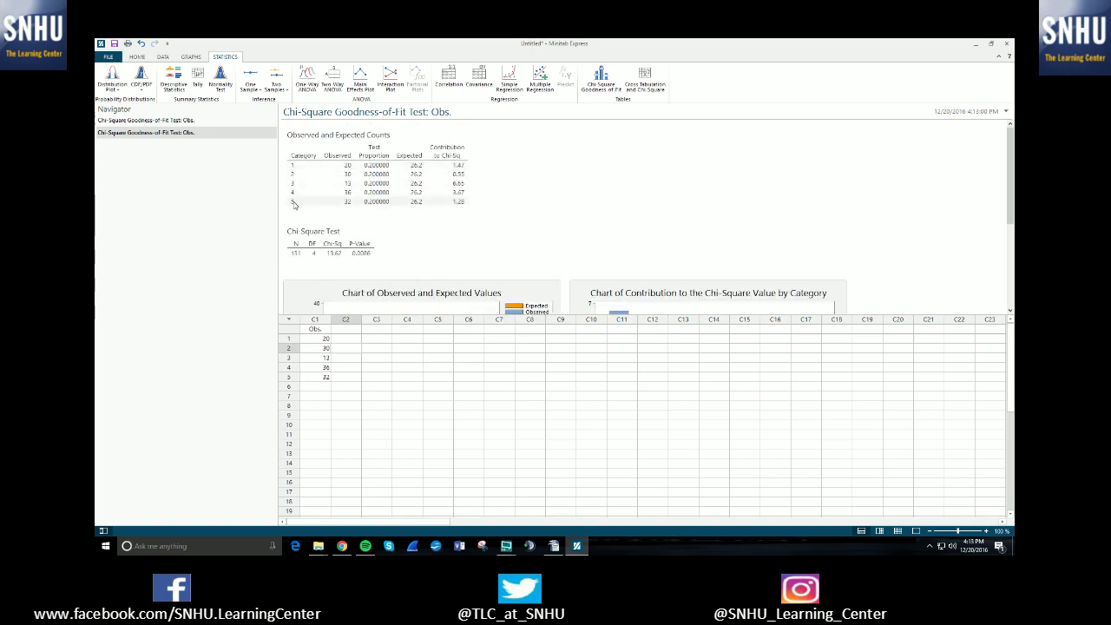
click(375, 166)
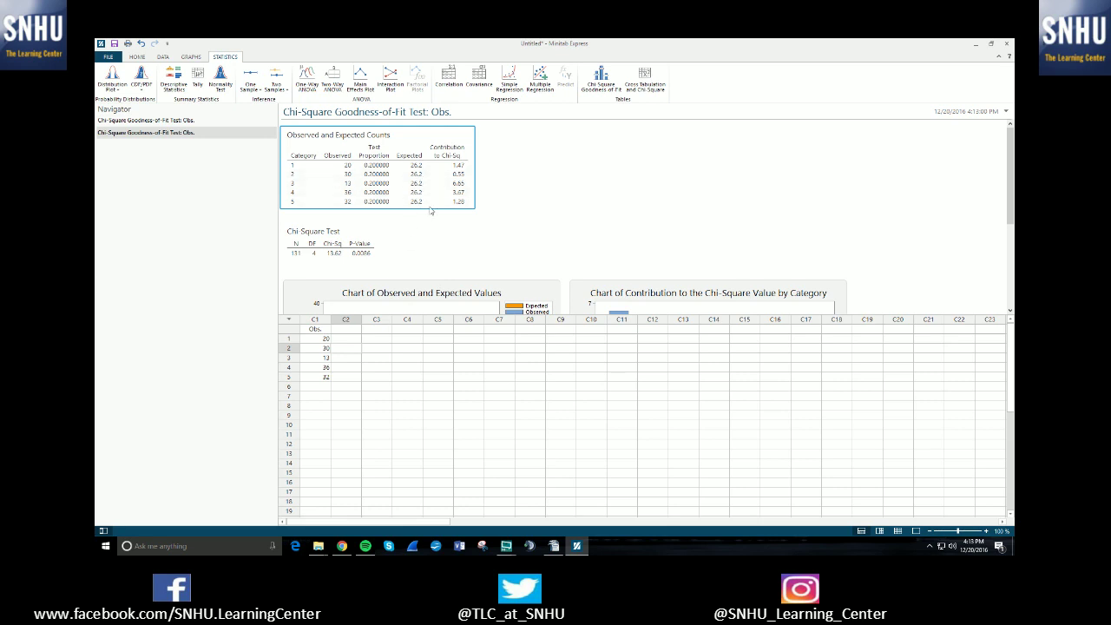
scroll(431, 226, down, 1)
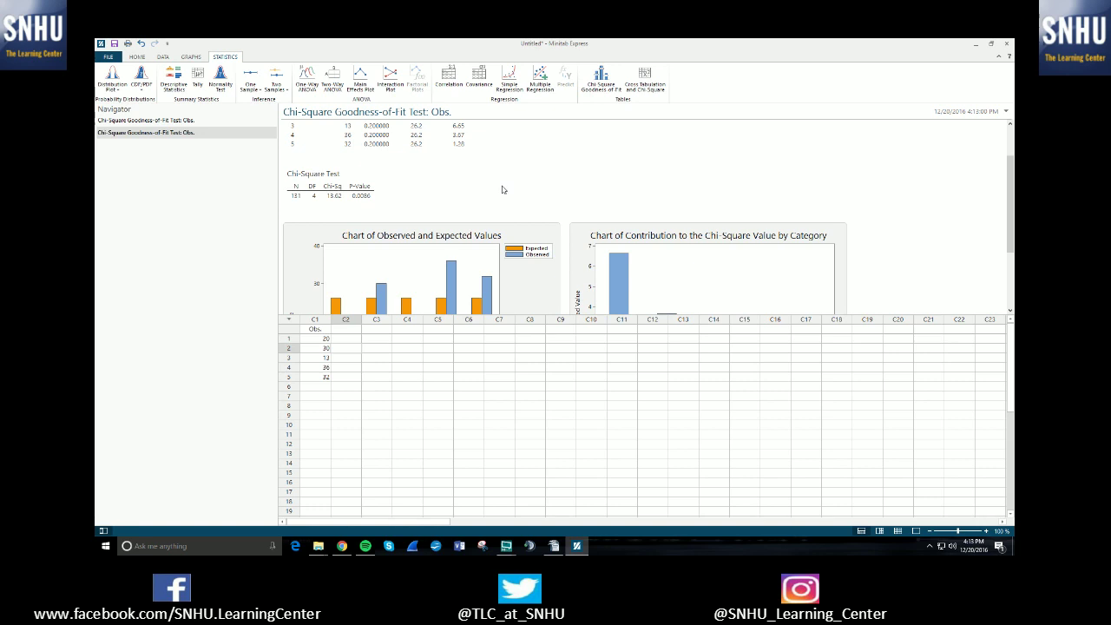
click(164, 133)
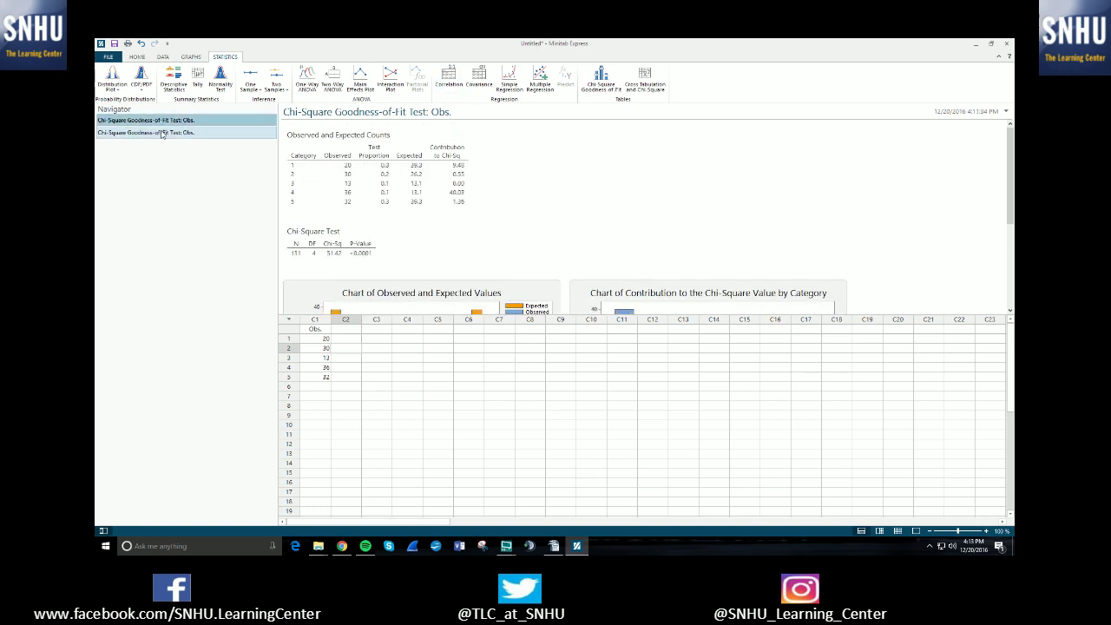
click(178, 122)
click(179, 131)
click(182, 123)
click(182, 131)
click(184, 121)
click(186, 132)
click(190, 122)
click(194, 132)
click(194, 120)
click(195, 132)
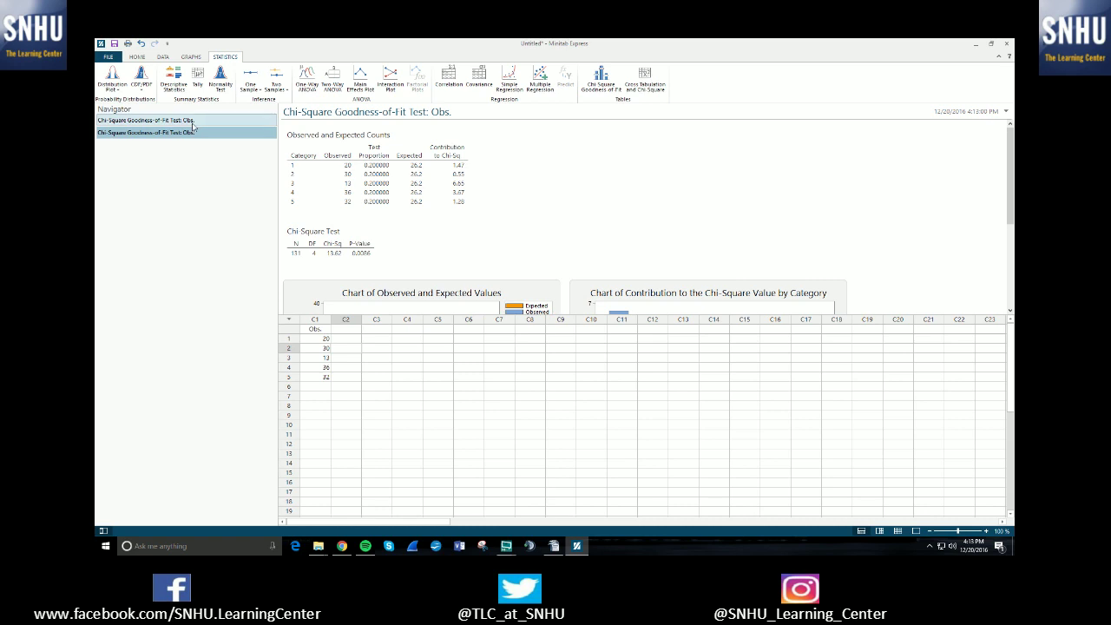
click(165, 120)
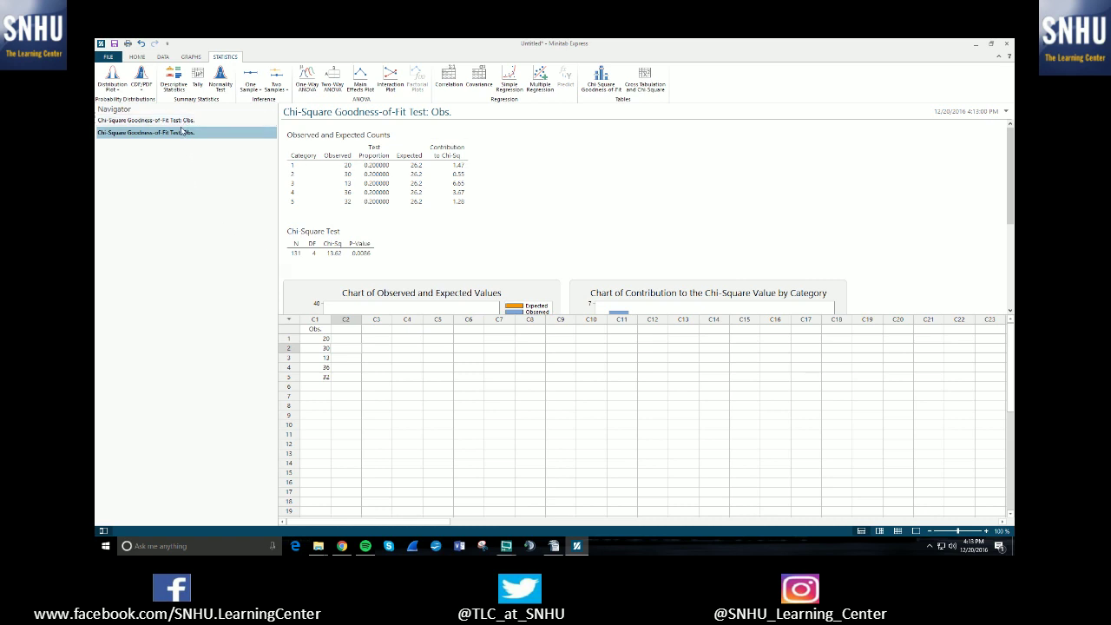
click(184, 132)
click(187, 121)
click(188, 132)
click(188, 120)
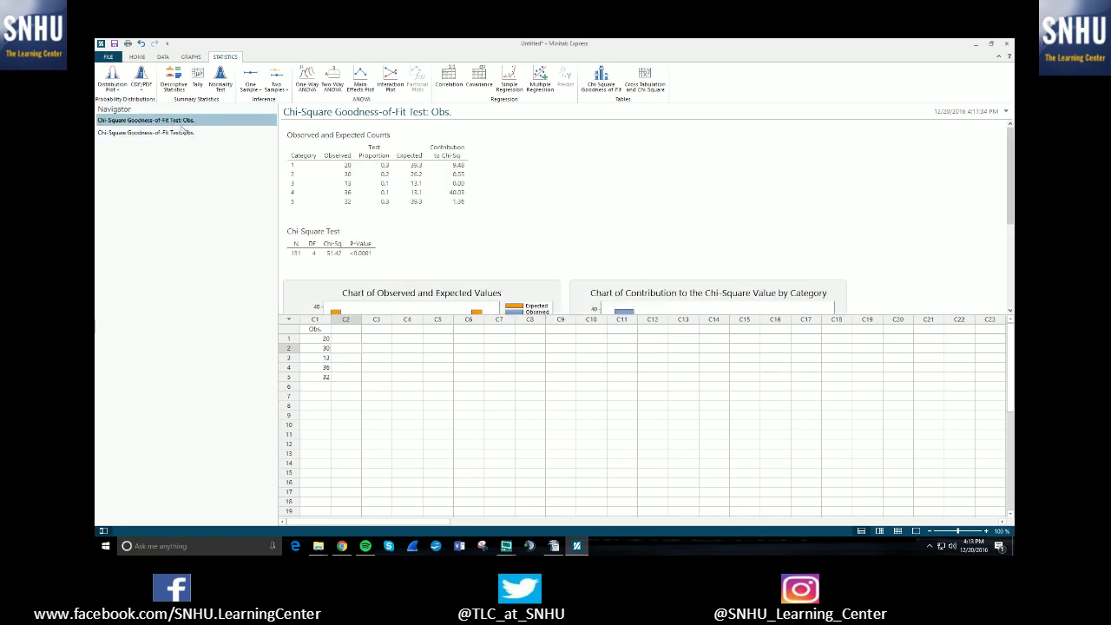
click(190, 132)
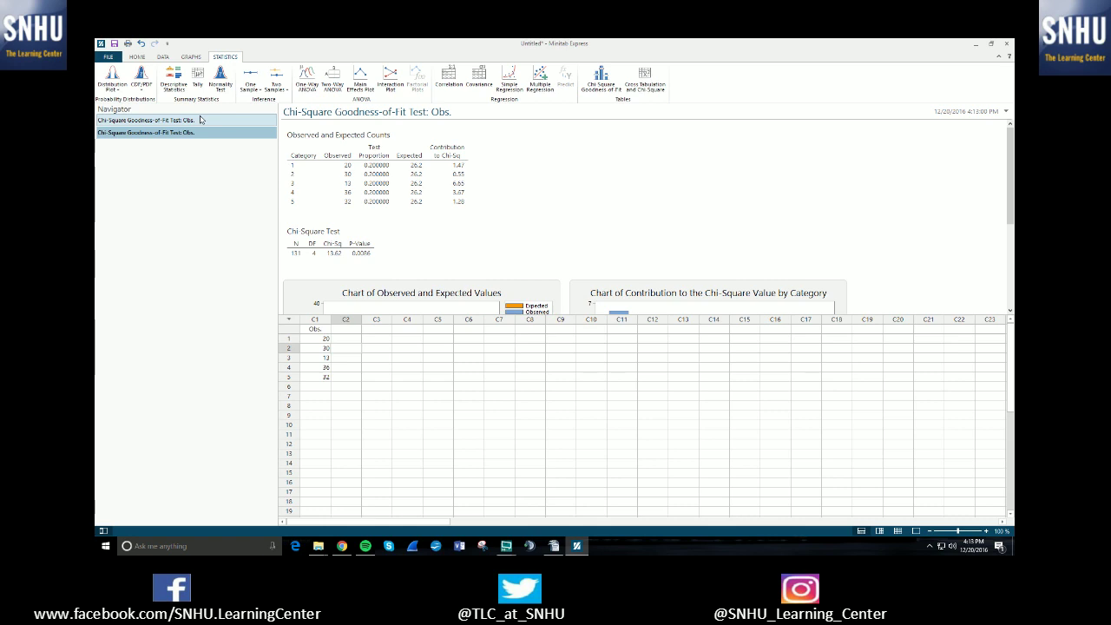